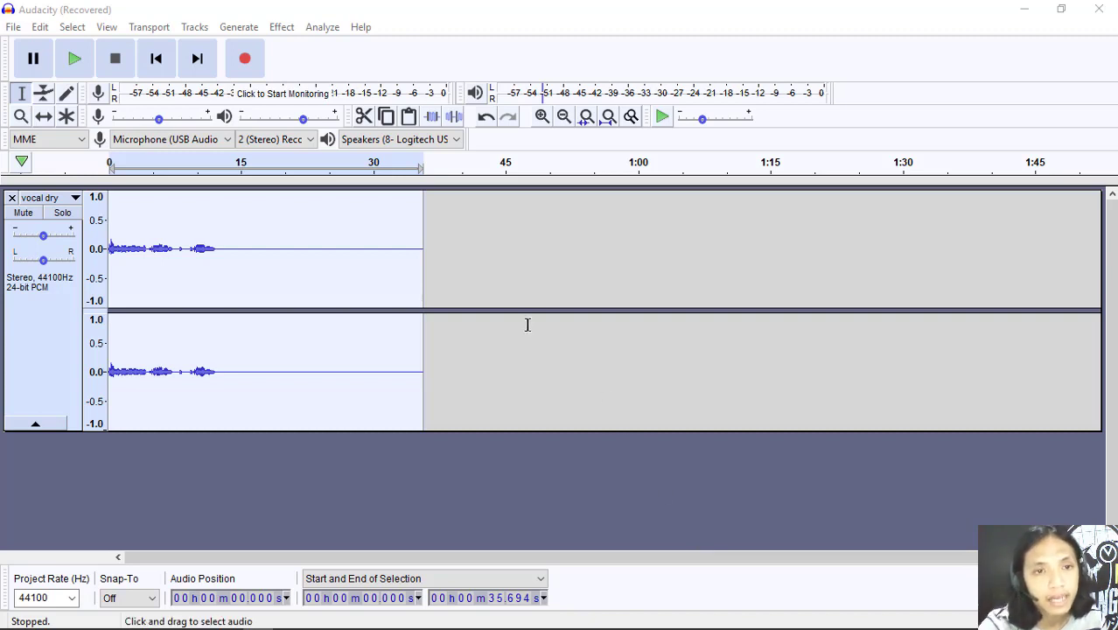
# Look up the SPITFISH de-esser entry in the Plug-in Manager and close the manager without changing anything.
pyautogui.click(291, 29)
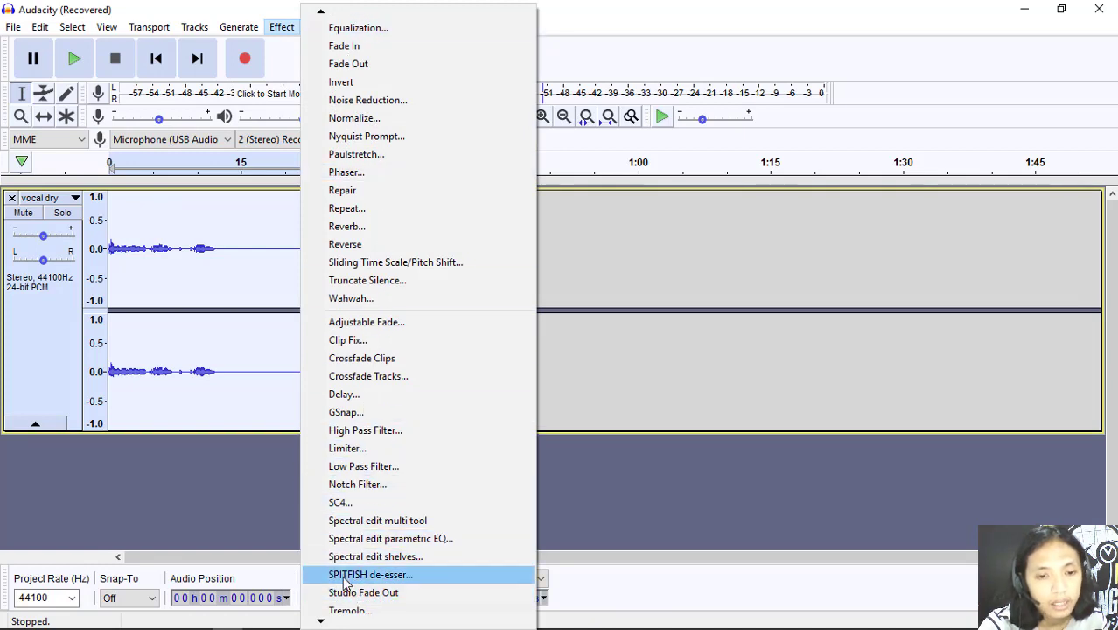
pyautogui.click(267, 511)
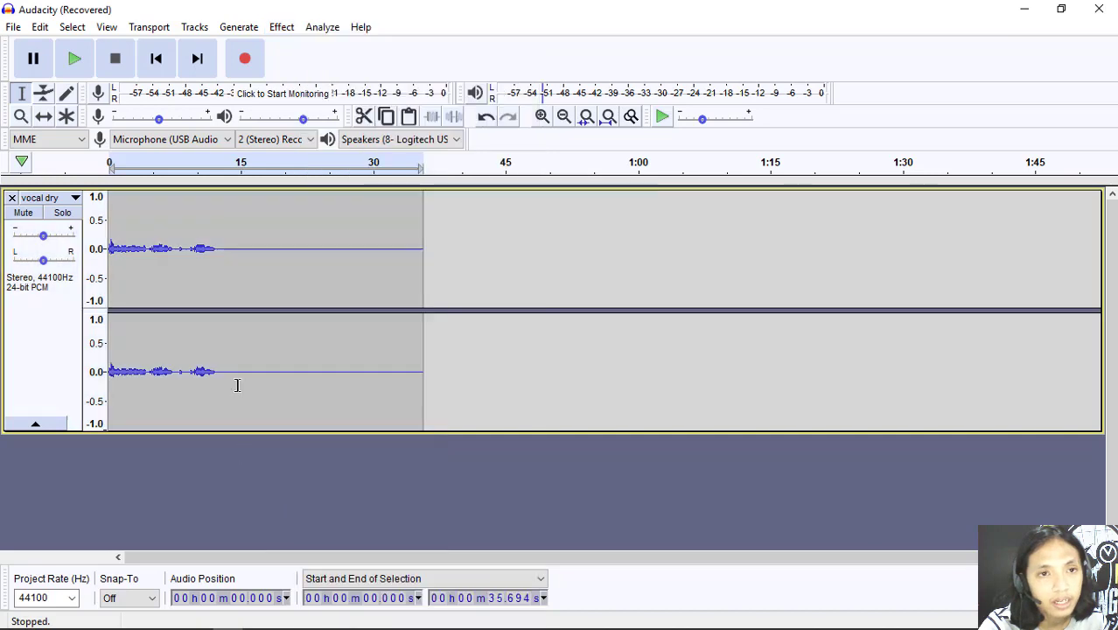
pyautogui.click(282, 27)
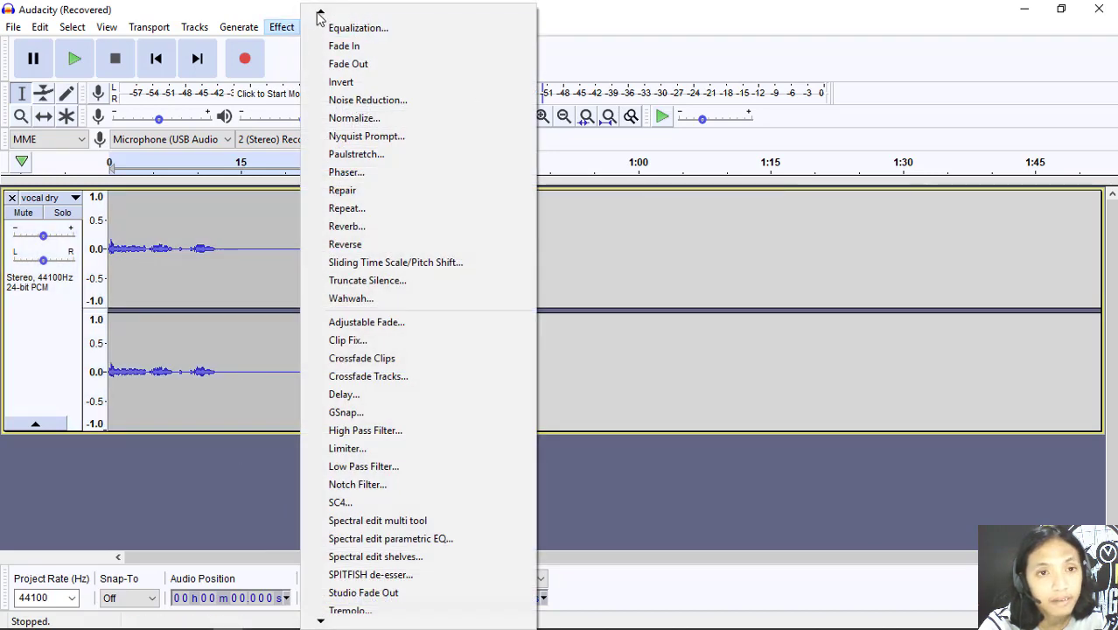
pyautogui.moveTo(318, 15)
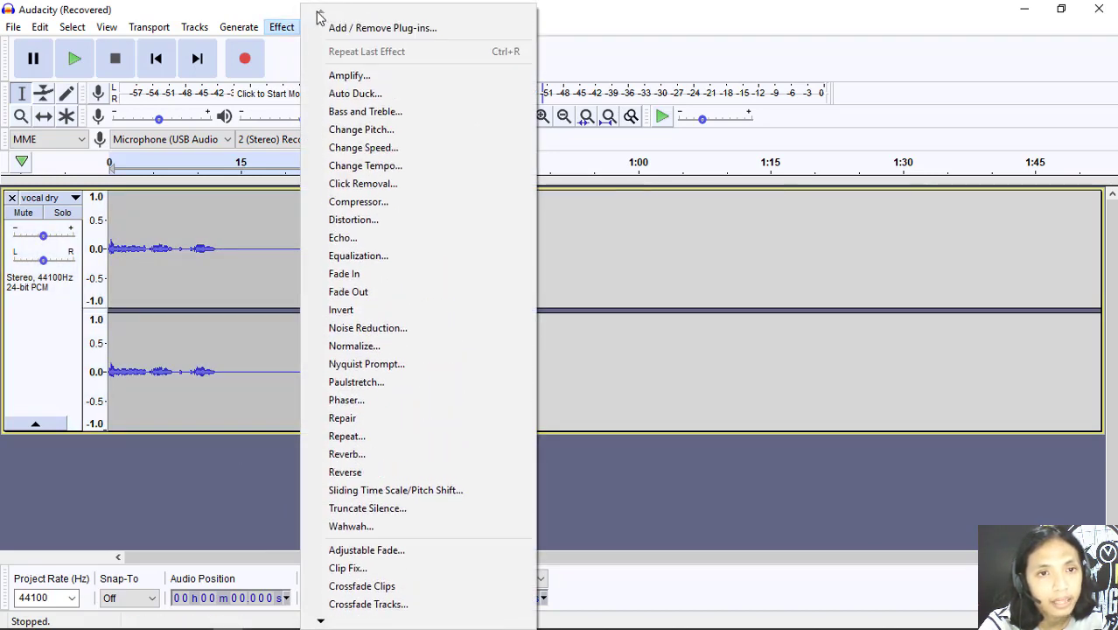
pyautogui.click(332, 32)
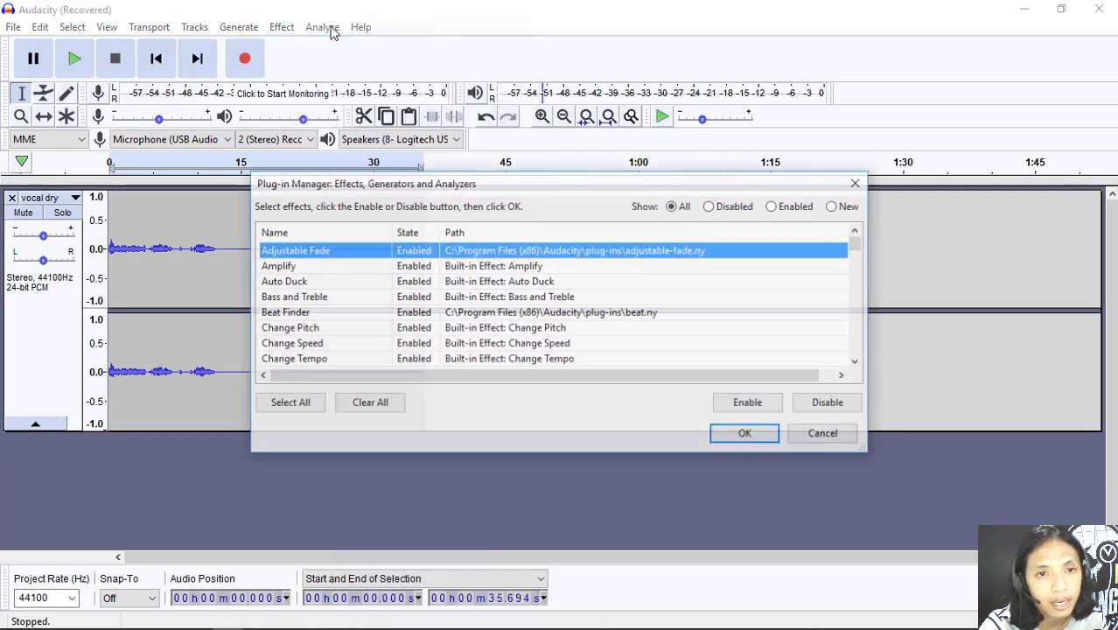
pyautogui.scroll(-5, 376, 341)
pyautogui.scroll(-20, 370, 350)
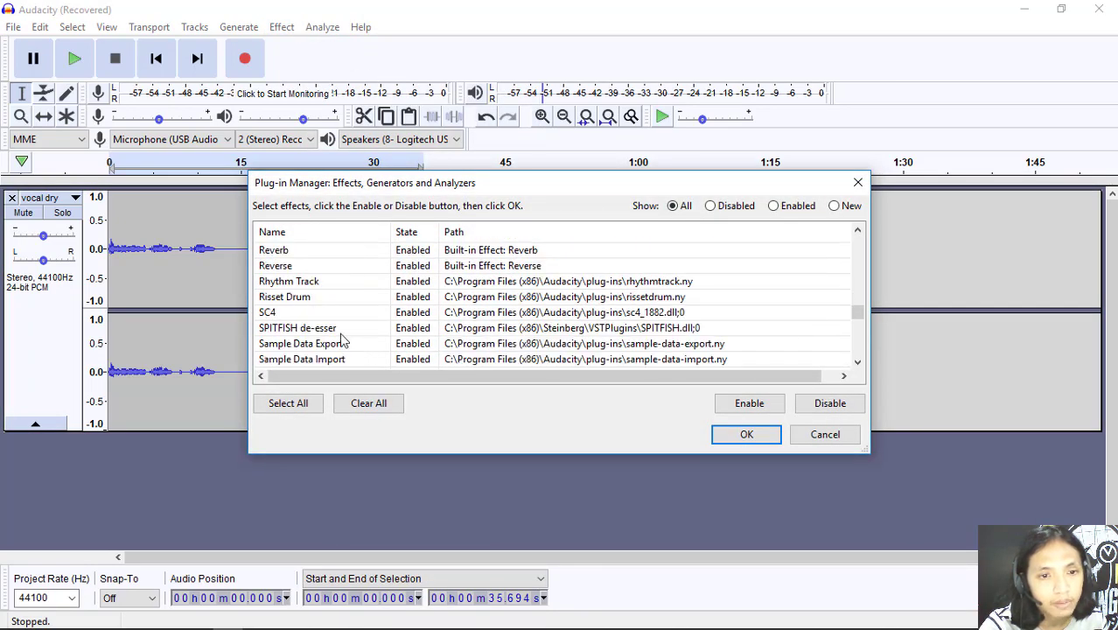
pyautogui.click(342, 331)
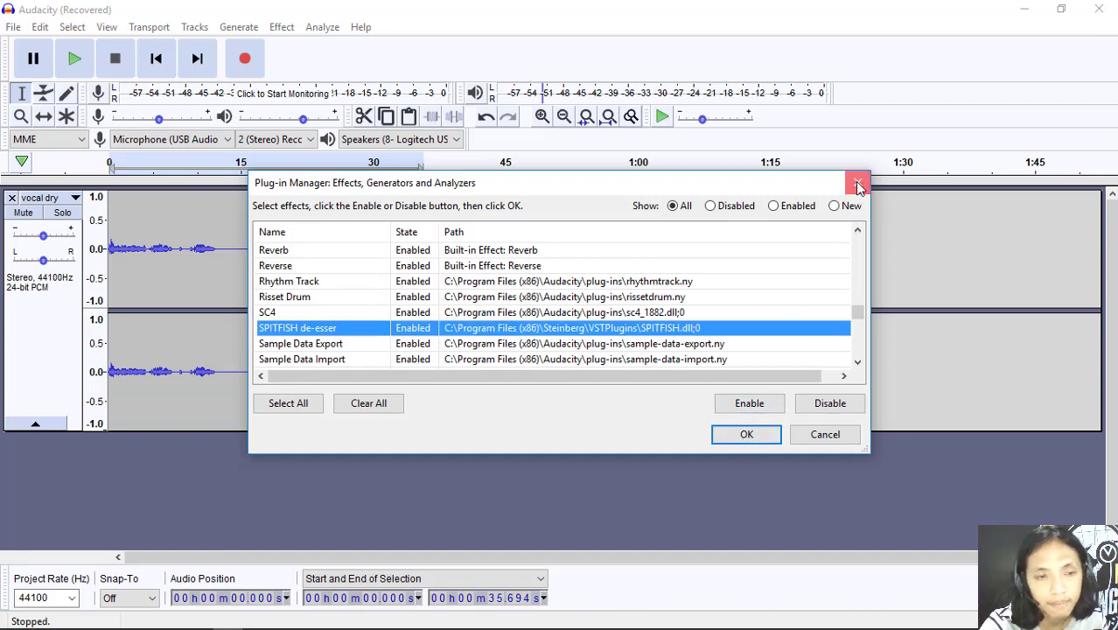
pyautogui.click(857, 182)
# Play the start of the vocal dry track to hear the unprocessed sound, and stop playback.
pyautogui.click(281, 27)
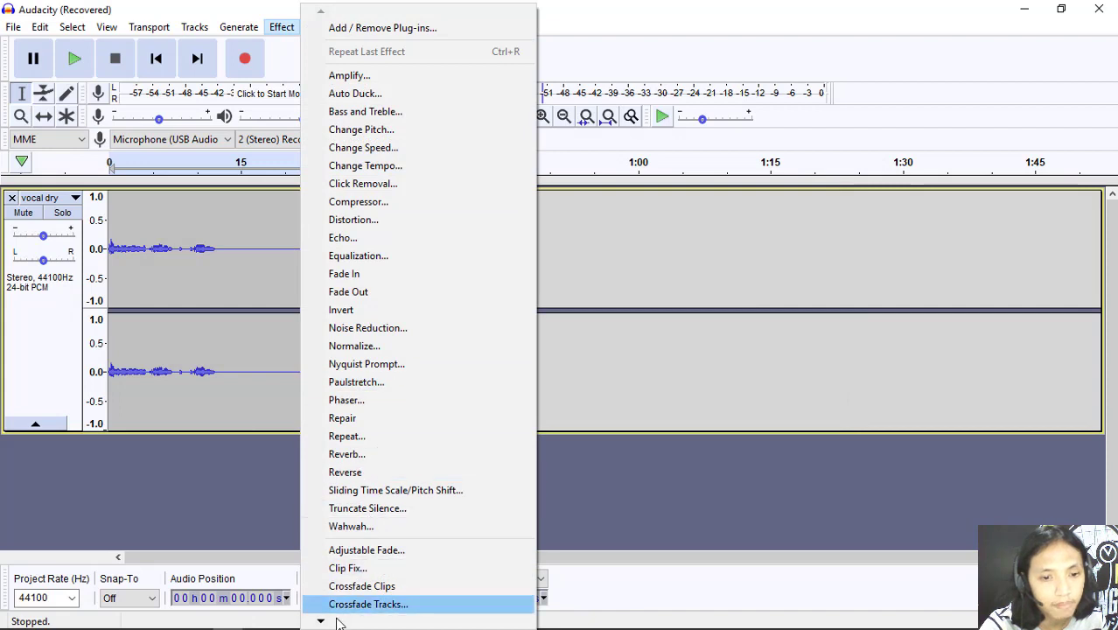
pyautogui.moveTo(320, 620)
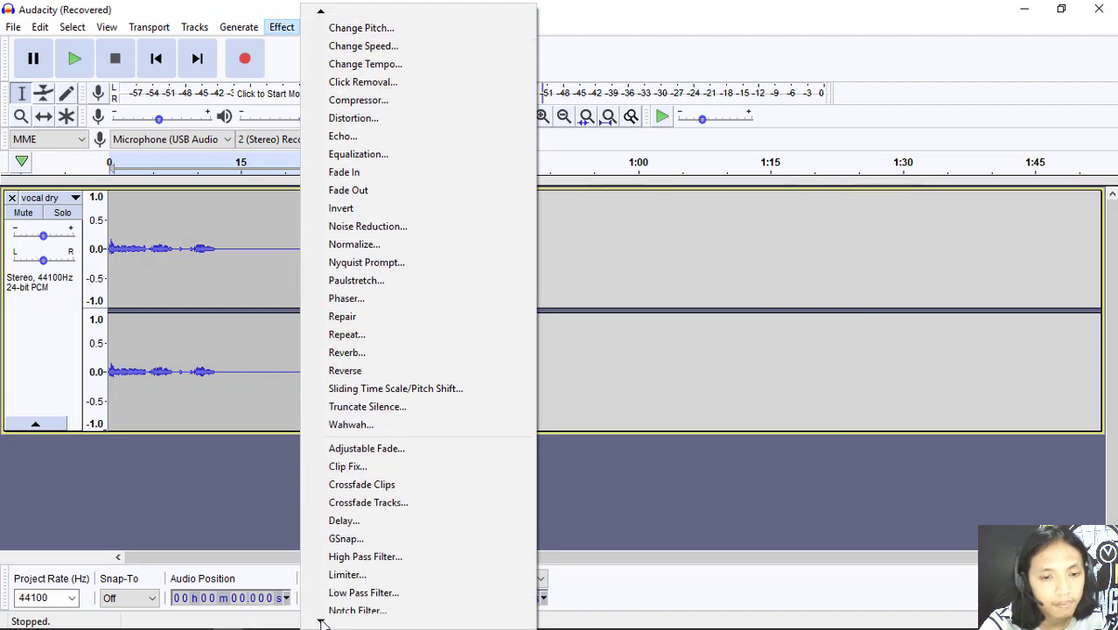
pyautogui.click(232, 518)
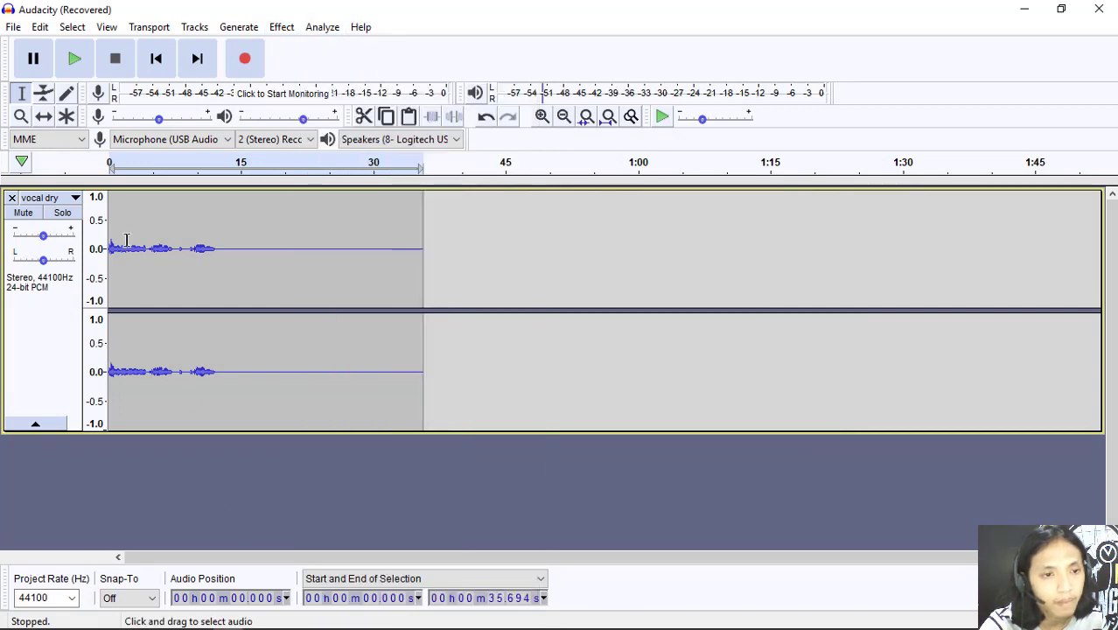
pyautogui.click(74, 59)
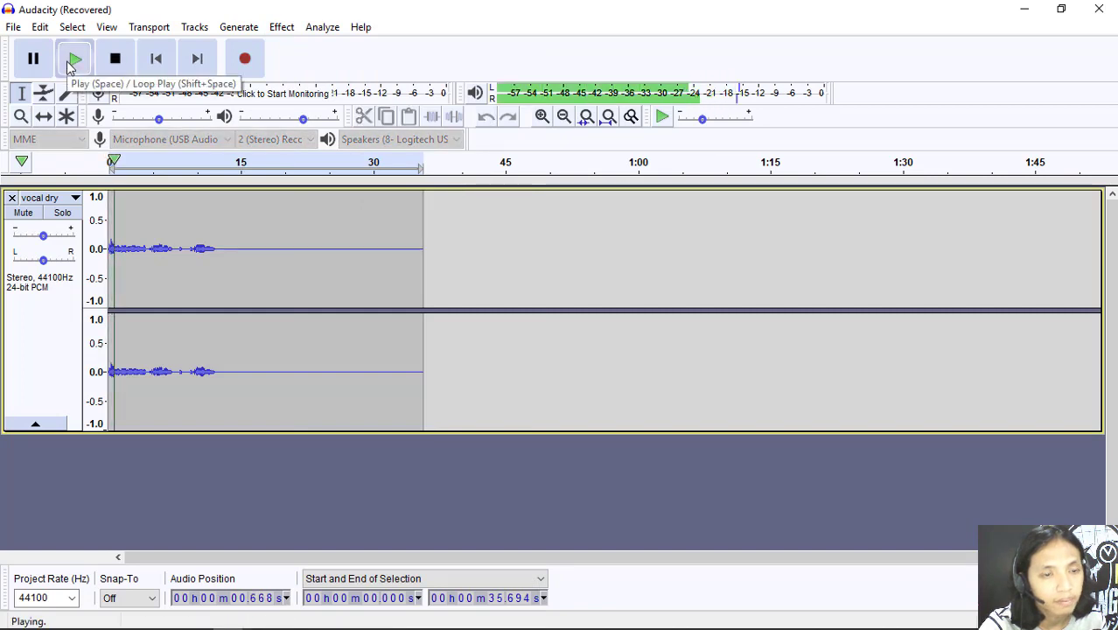
pyautogui.click(115, 58)
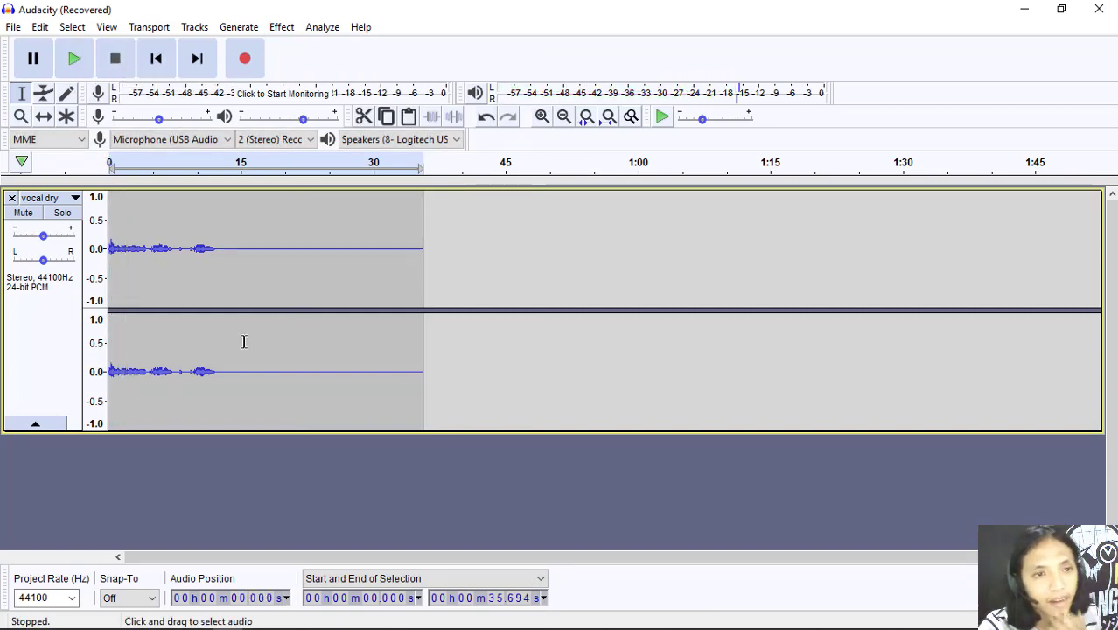
# Open the SPITFISH de-esser effect, turn on its listen mode and set the tune knob to 8k.
pyautogui.click(283, 29)
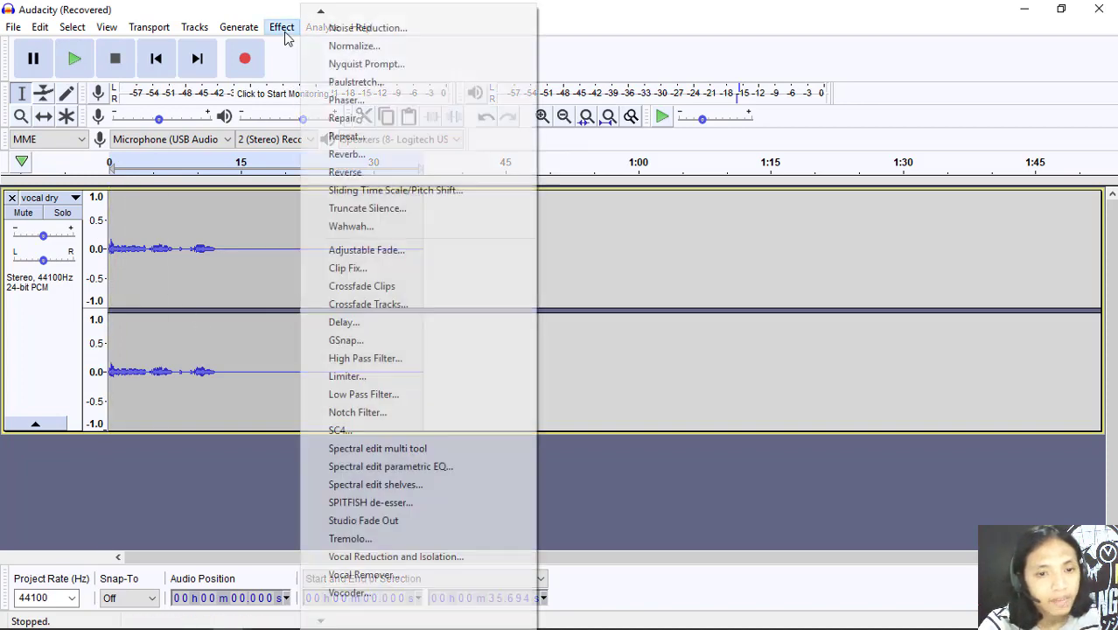
pyautogui.click(415, 502)
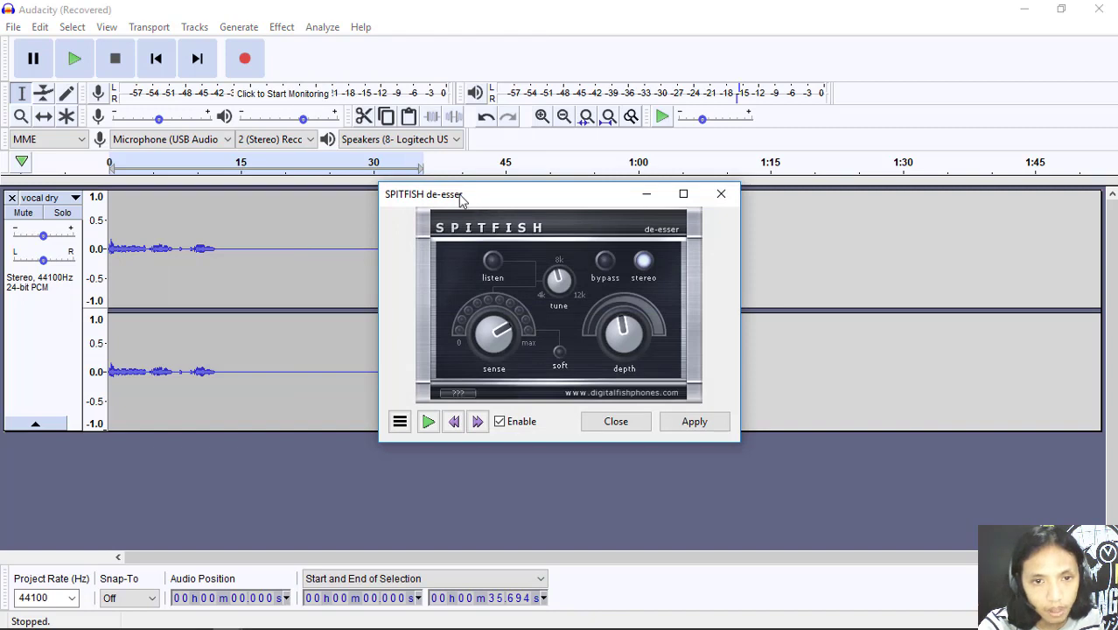
pyautogui.moveTo(461, 200); pyautogui.dragTo(438, 197)
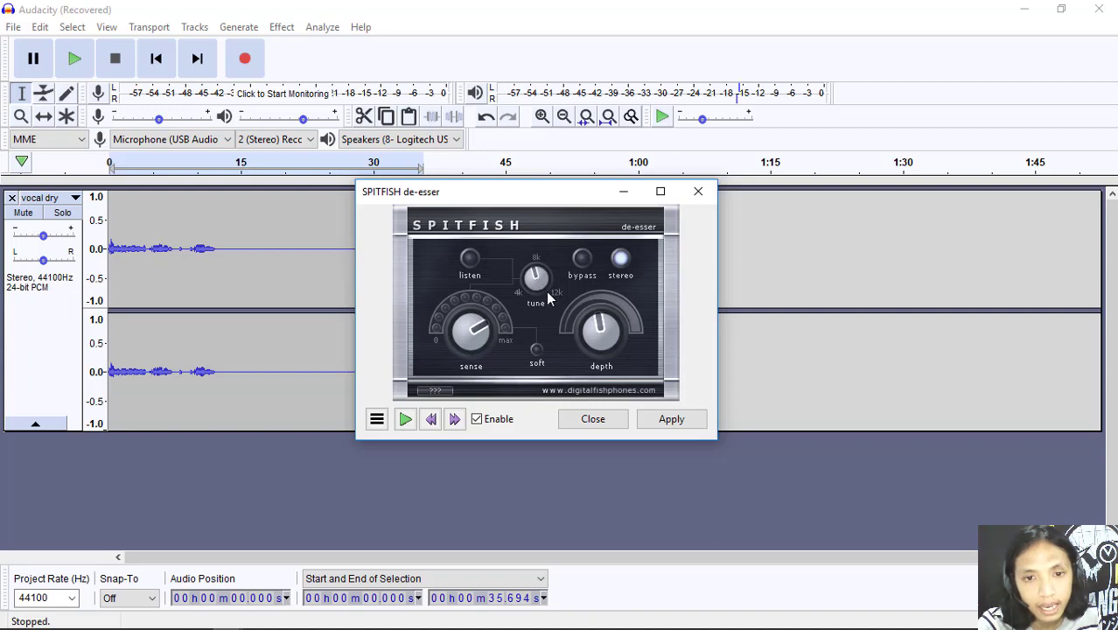
pyautogui.moveTo(536, 278)
pyautogui.mouseDown()
pyautogui.moveTo(535, 258)
pyautogui.moveTo(530, 278)
pyautogui.moveTo(533, 267)
pyautogui.mouseUp()
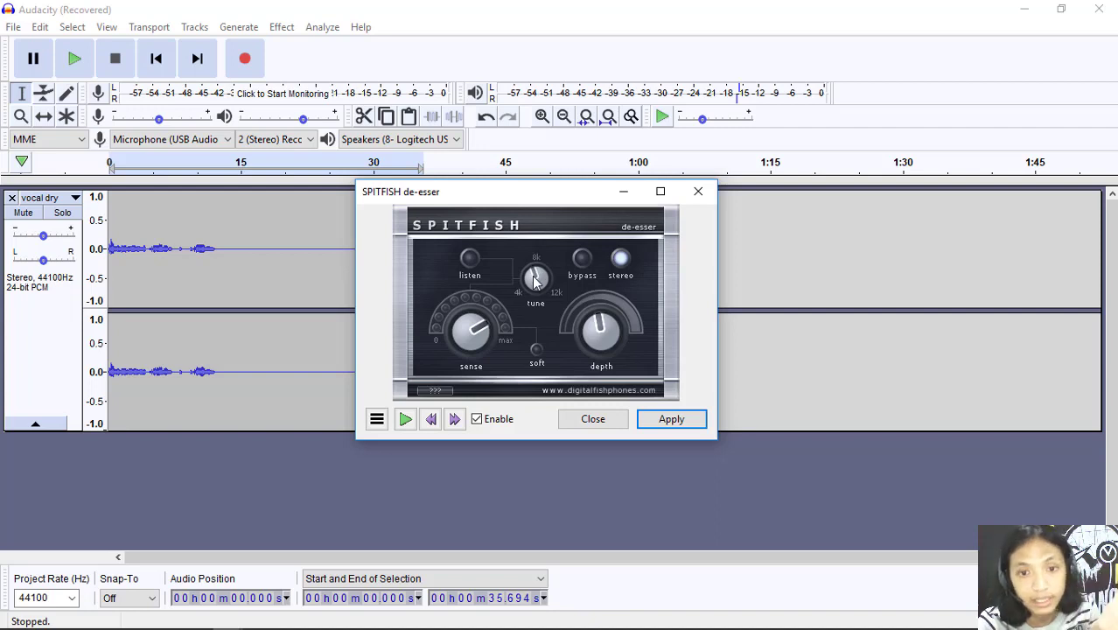
pyautogui.click(470, 259)
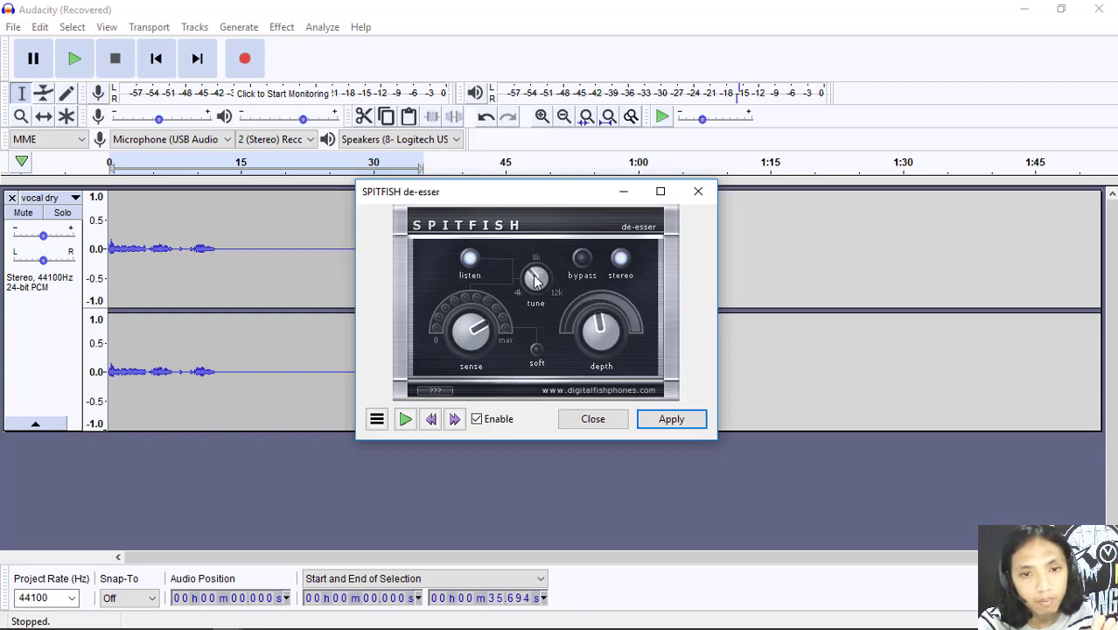
pyautogui.moveTo(535, 275); pyautogui.dragTo(536, 267)
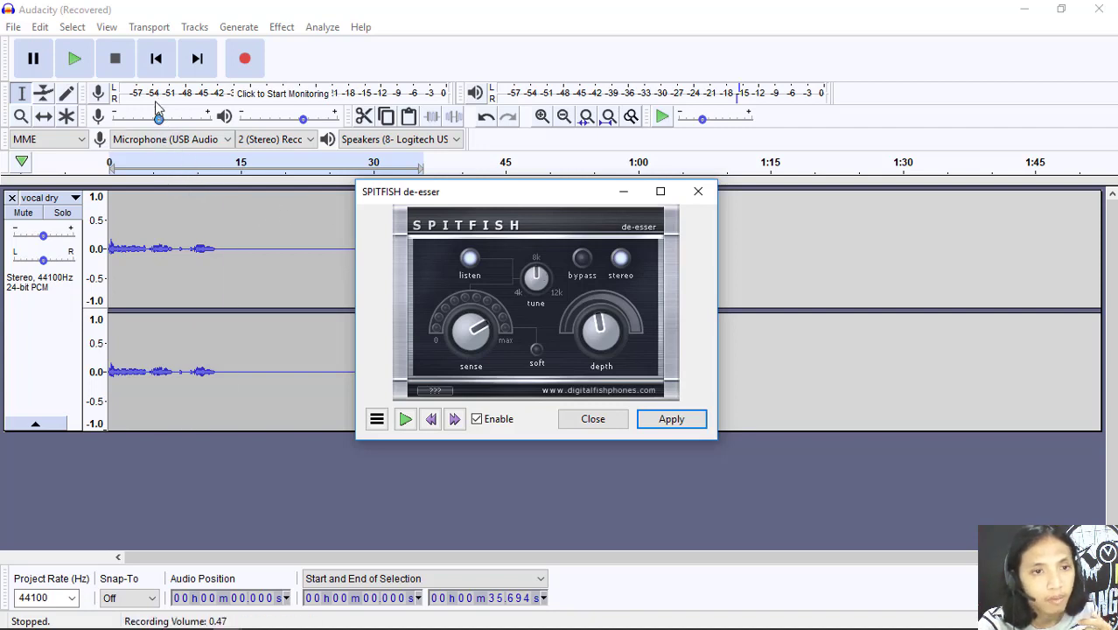
# Preview the vocal dry track in short playbacks with the de-esser's listen mode on, and stop playback.
pyautogui.click(115, 67)
pyautogui.click(76, 61)
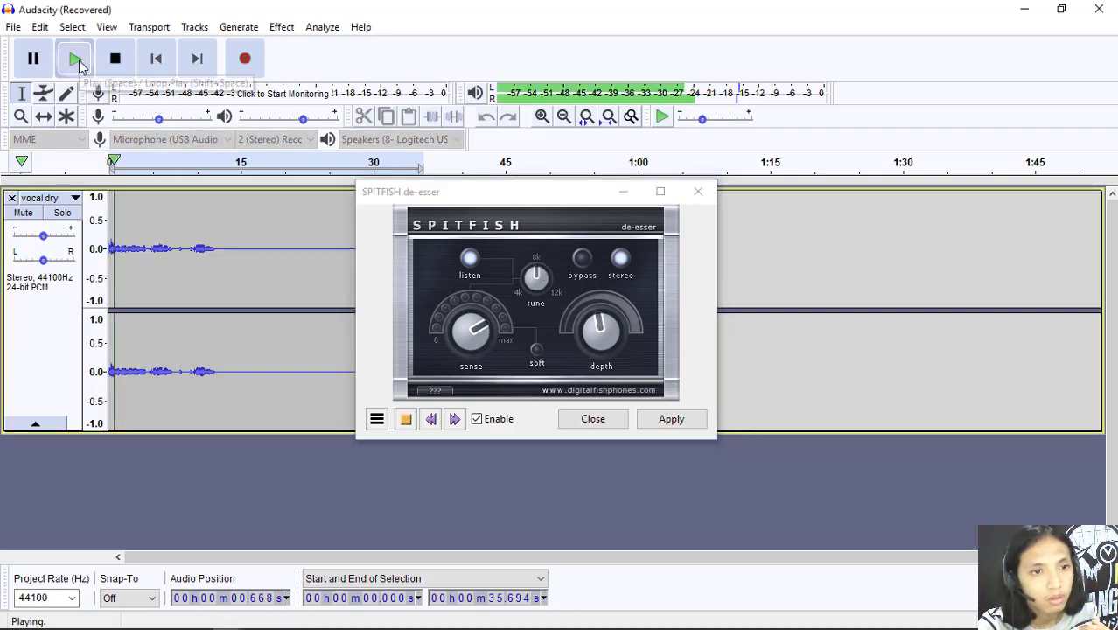
pyautogui.click(115, 60)
pyautogui.click(622, 254)
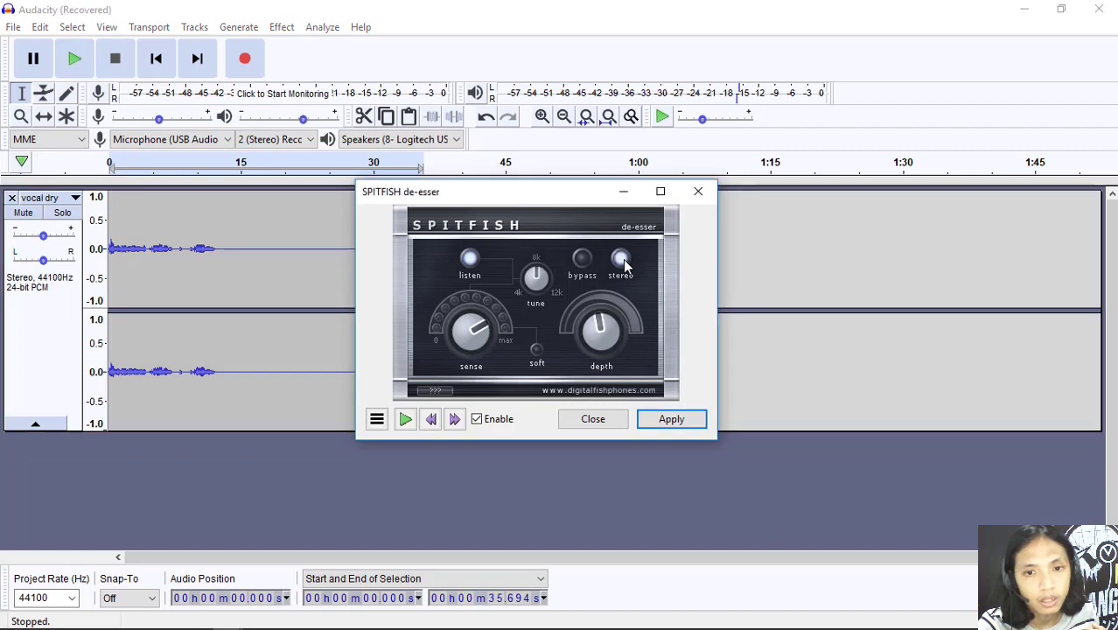
pyautogui.click(76, 59)
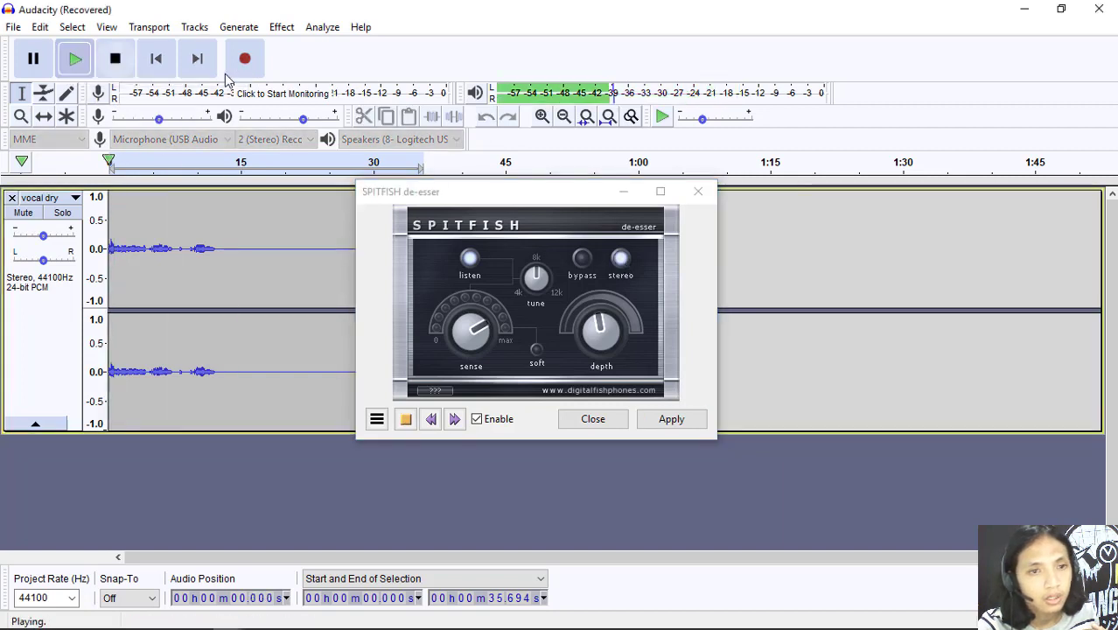
pyautogui.click(118, 60)
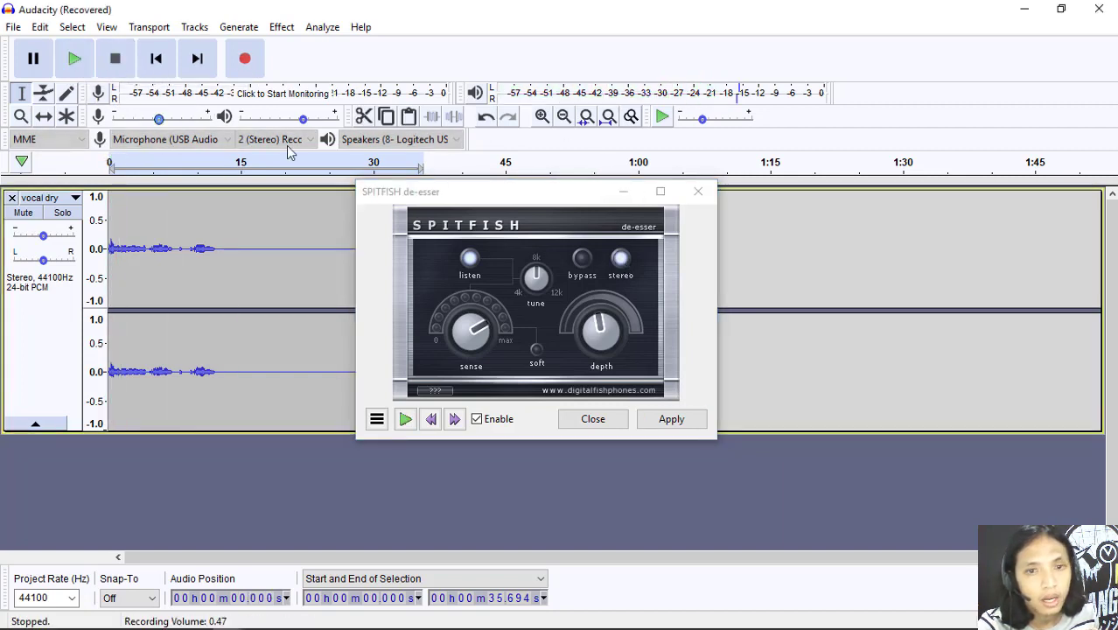
# Reopen the SPITFISH de-esser, start playing the vocal and turn off listen mode during playback.
pyautogui.click(699, 191)
pyautogui.click(293, 27)
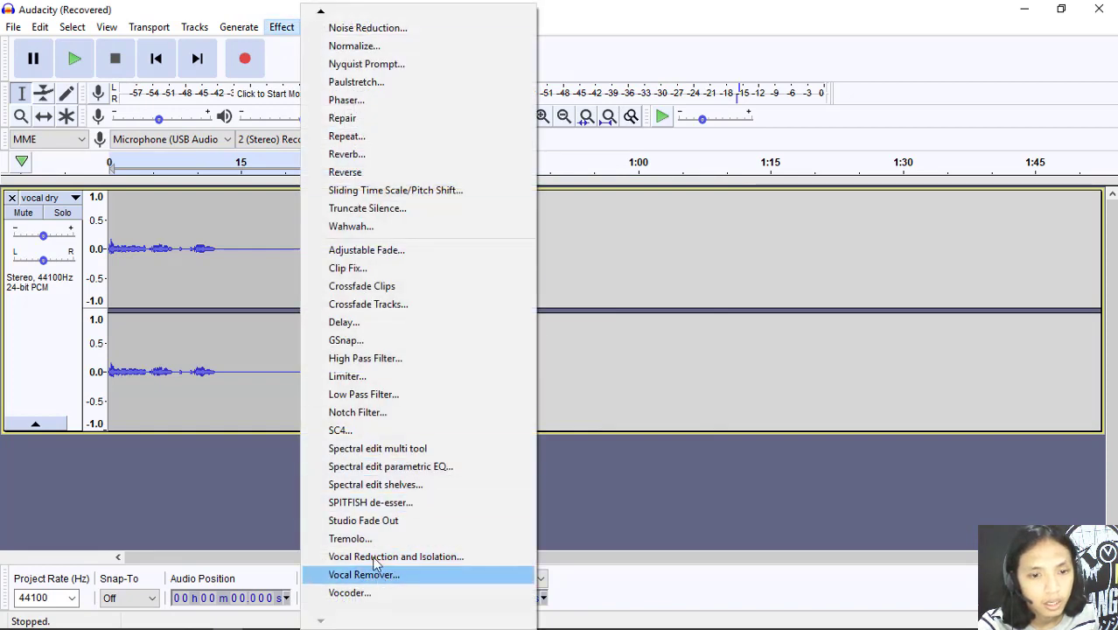
pyautogui.click(380, 505)
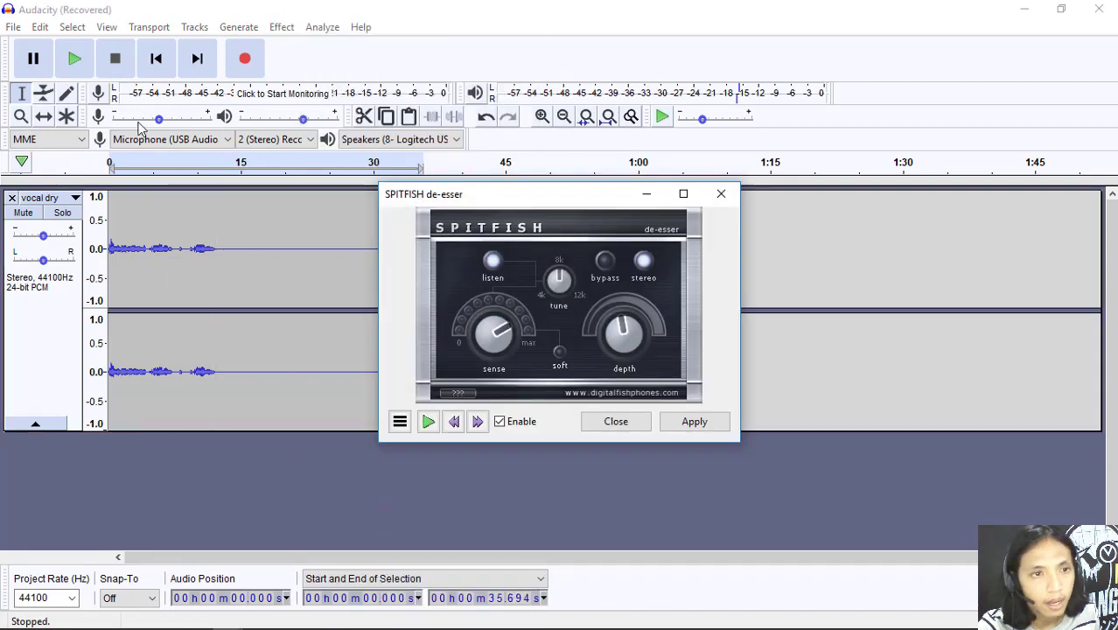
pyautogui.click(77, 59)
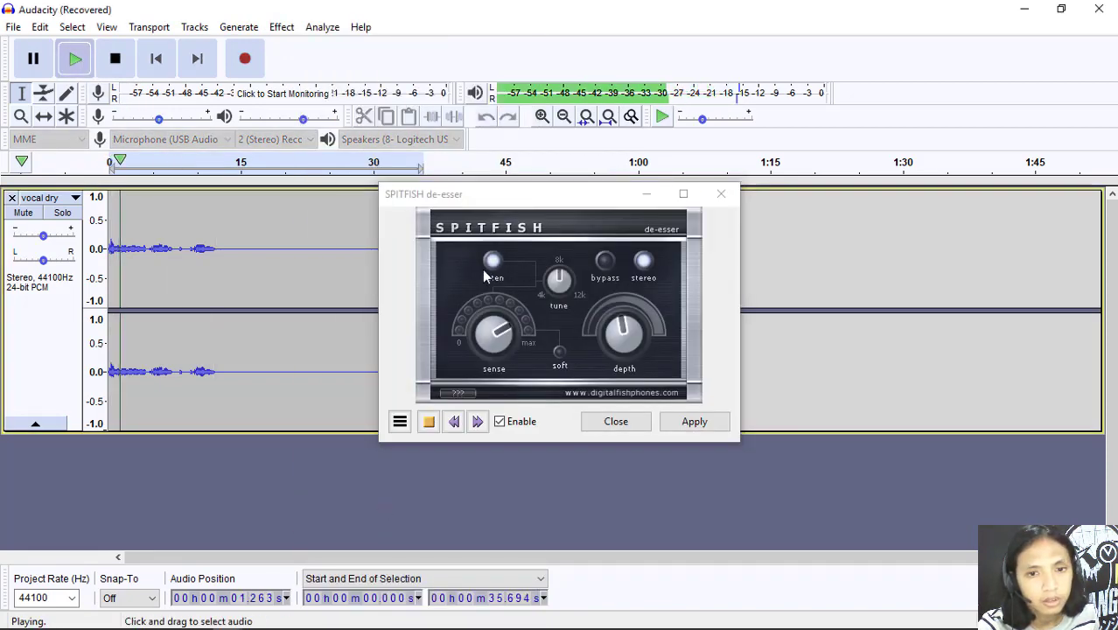
pyautogui.click(490, 262)
# Select the whole vocal dry track, close the de-esser window and stop playback.
pyautogui.click(313, 252)
pyautogui.click(180, 253)
pyautogui.click(68, 319)
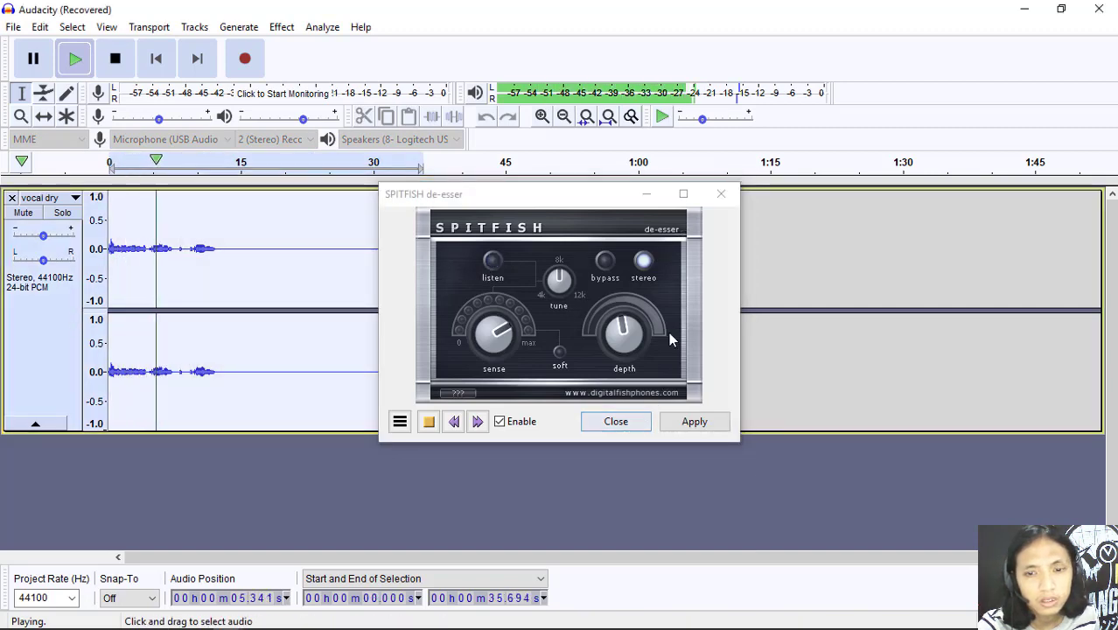
pyautogui.click(721, 194)
pyautogui.click(115, 58)
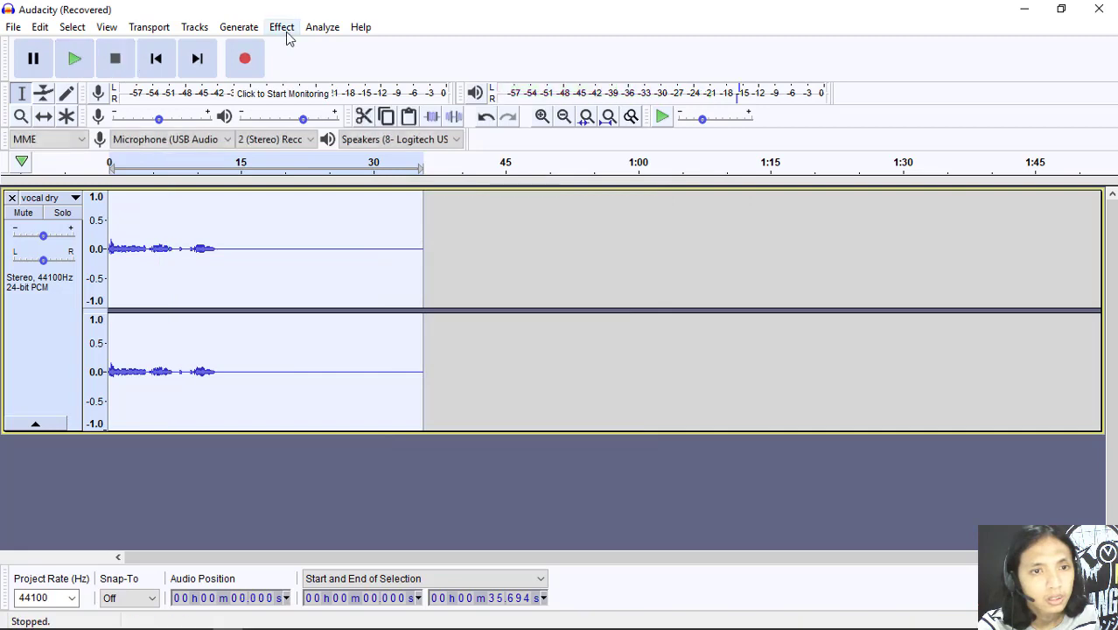
# Open the SPITFISH de-esser for the selected track, turn on listen mode and play the vocal.
pyautogui.click(282, 27)
pyautogui.click(395, 502)
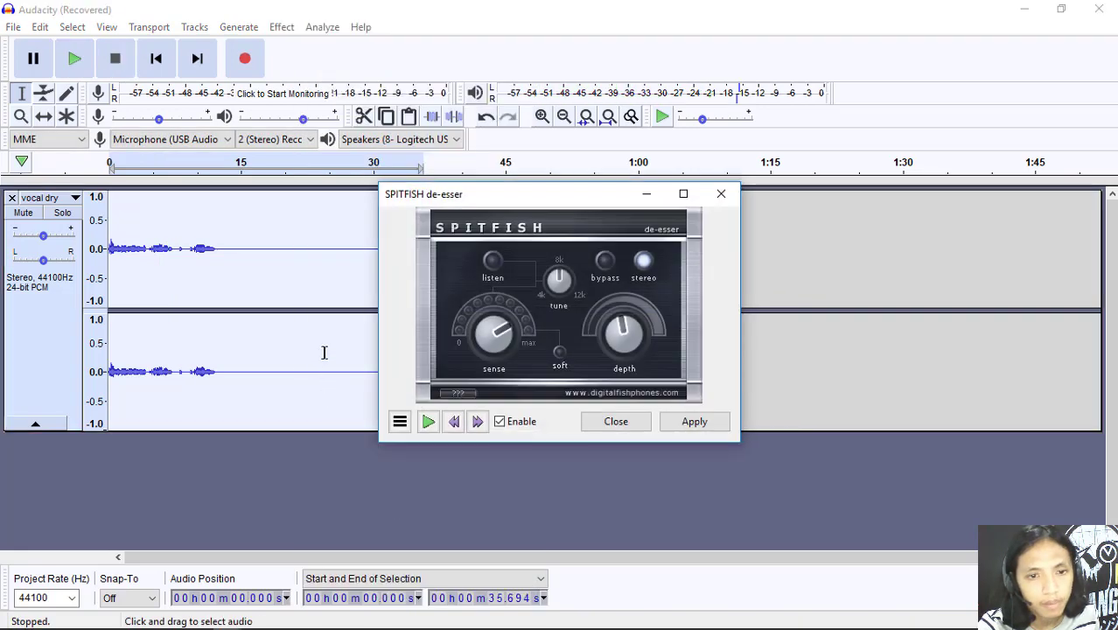
pyautogui.click(492, 261)
pyautogui.click(75, 59)
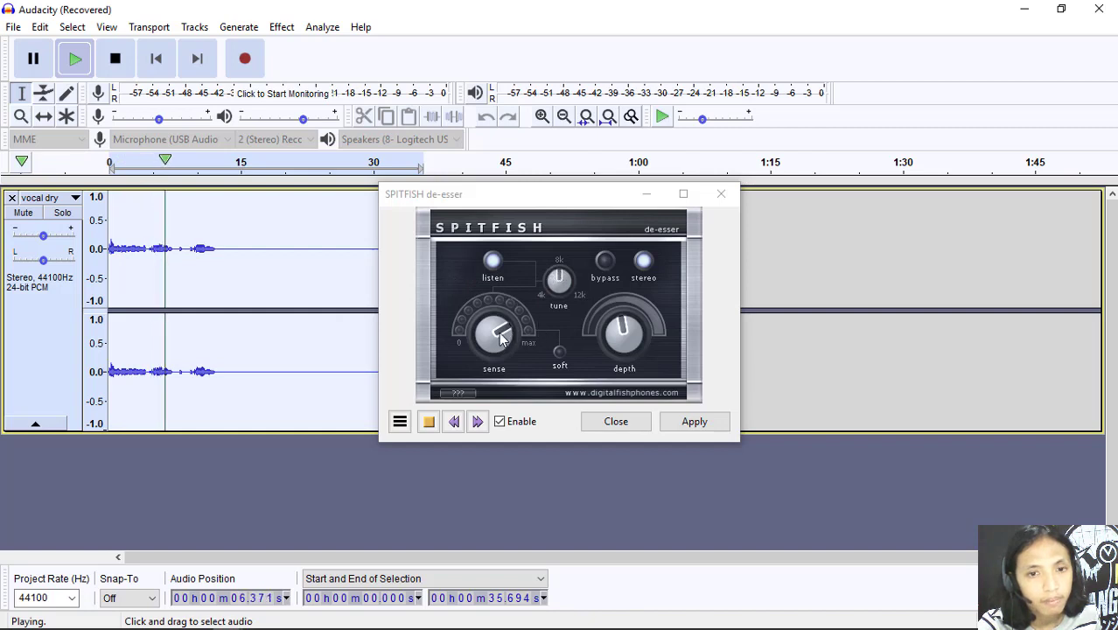
# Turn the de-esser's sense knob up to max, replay the vocal from the start and stop playback.
pyautogui.moveTo(501, 340); pyautogui.dragTo(503, 368)
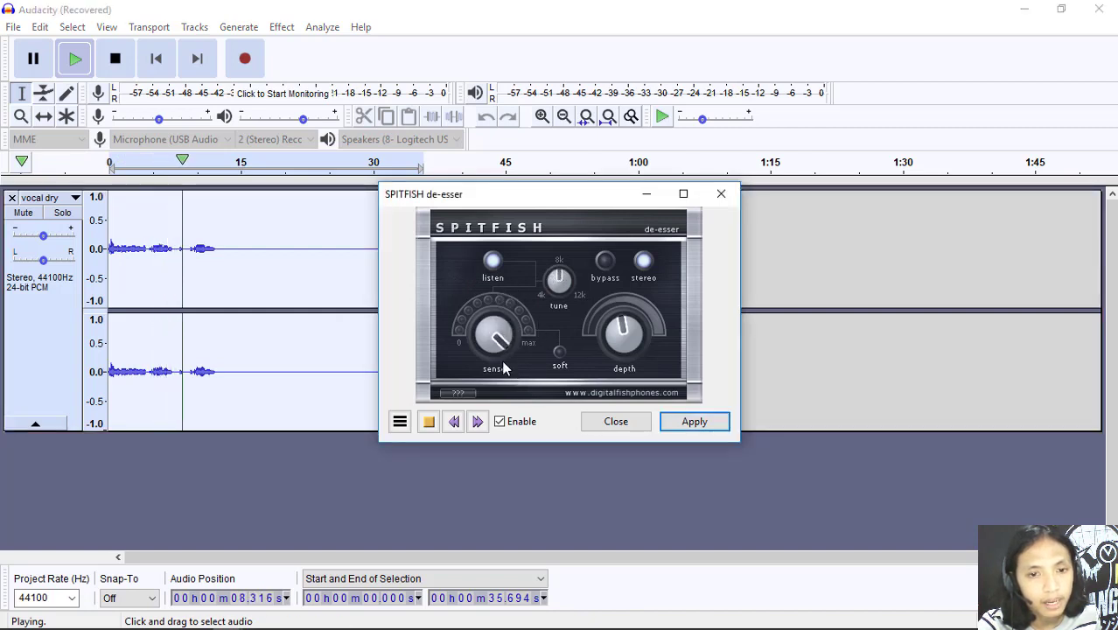
pyautogui.click(79, 65)
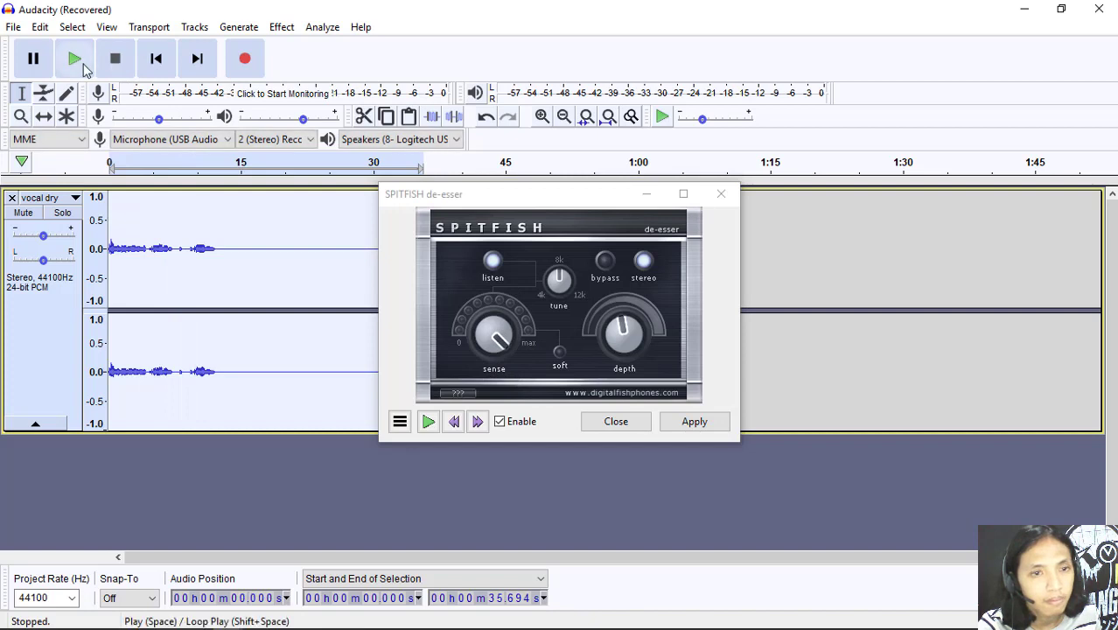
pyautogui.click(84, 67)
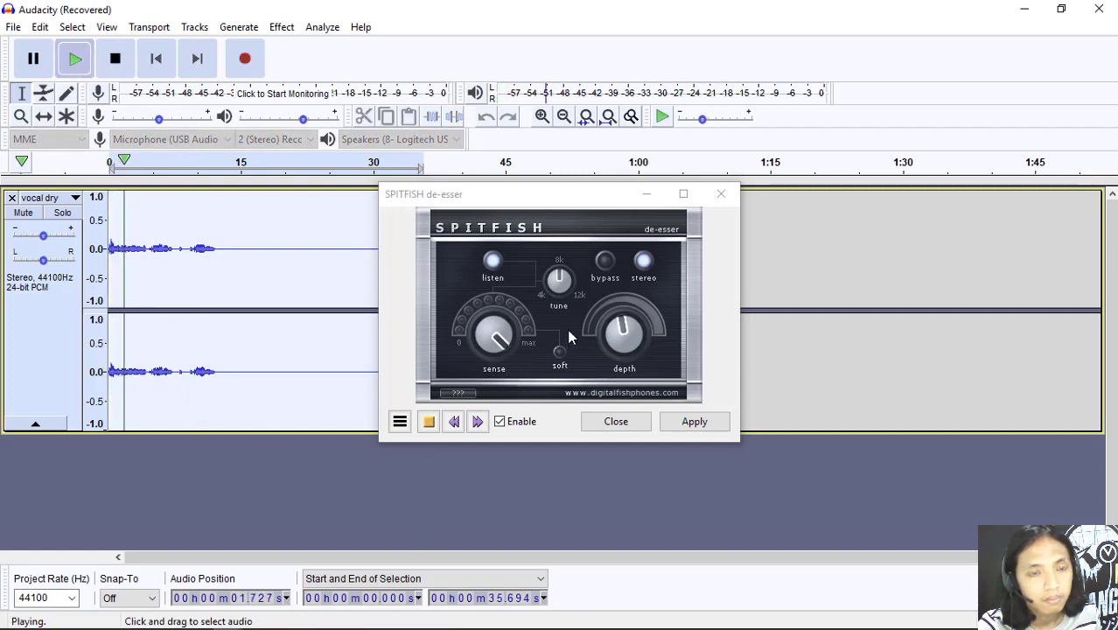
pyautogui.click(115, 59)
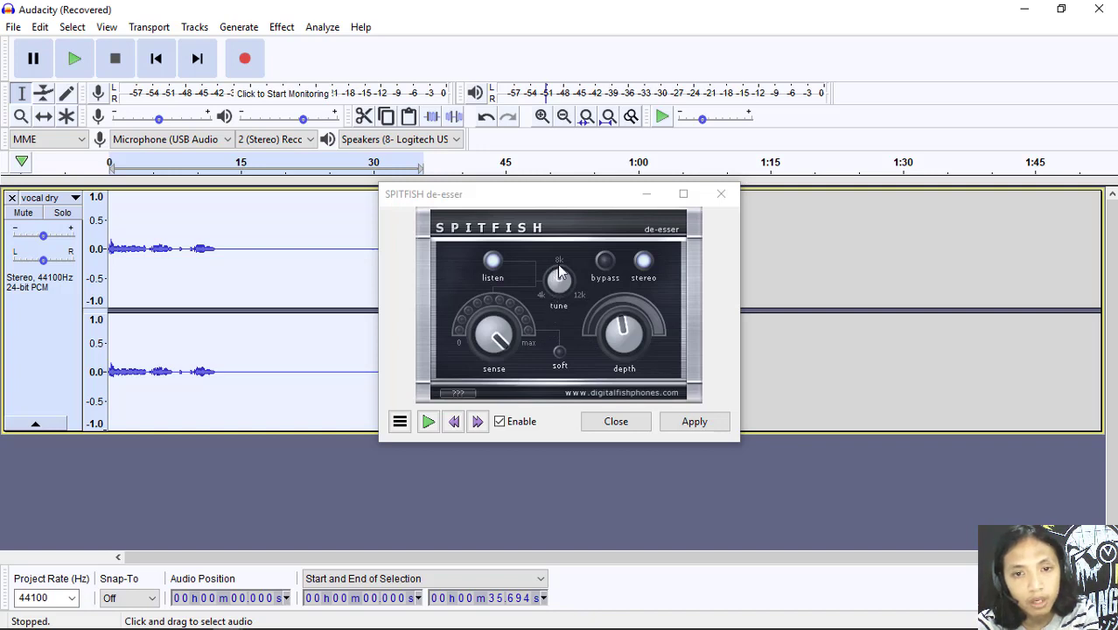
# Lower the sense knob to slightly above its middle position, turn off listen mode and apply the SPITFISH de-esser to the vocal.
pyautogui.moveTo(489, 327); pyautogui.dragTo(491, 297)
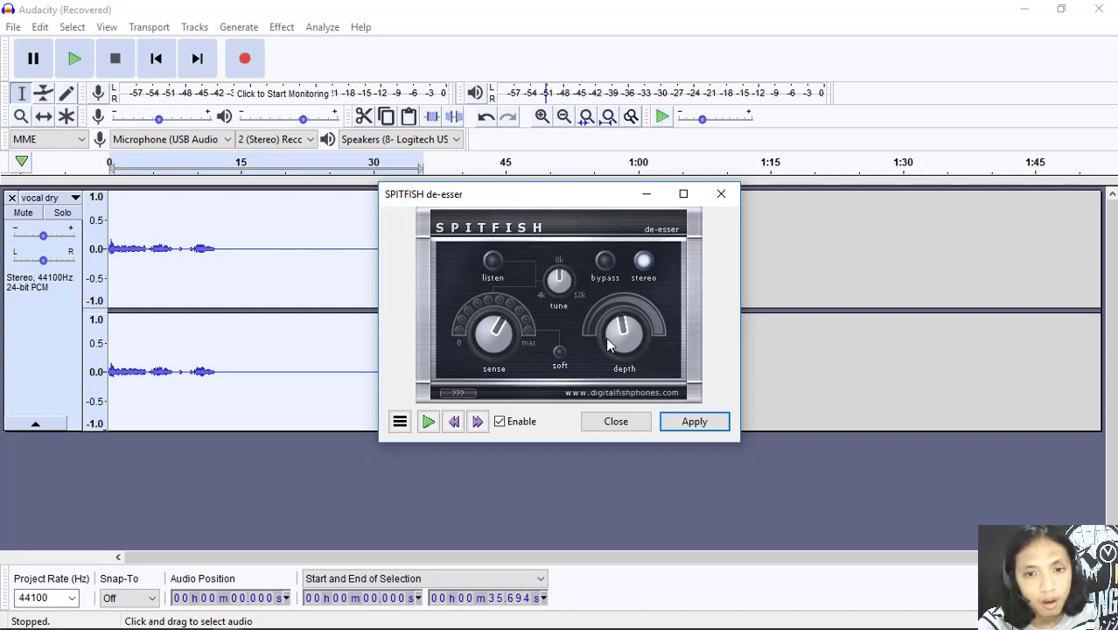
pyautogui.click(687, 423)
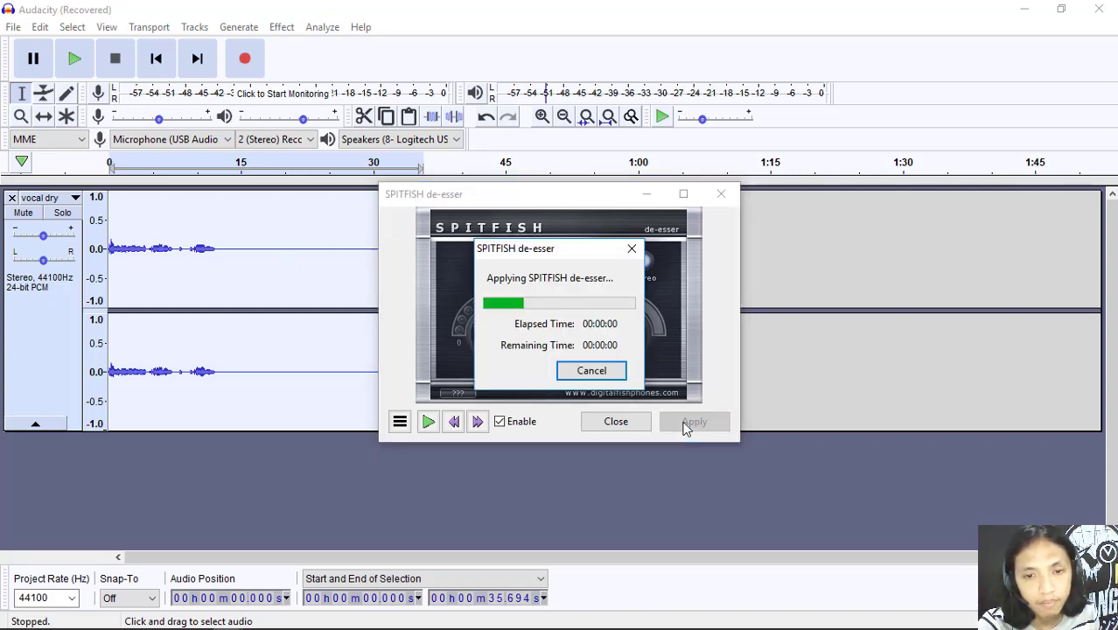
# Close the de-esser window, play the processed vocal from the start and stop playback.
pyautogui.click(721, 194)
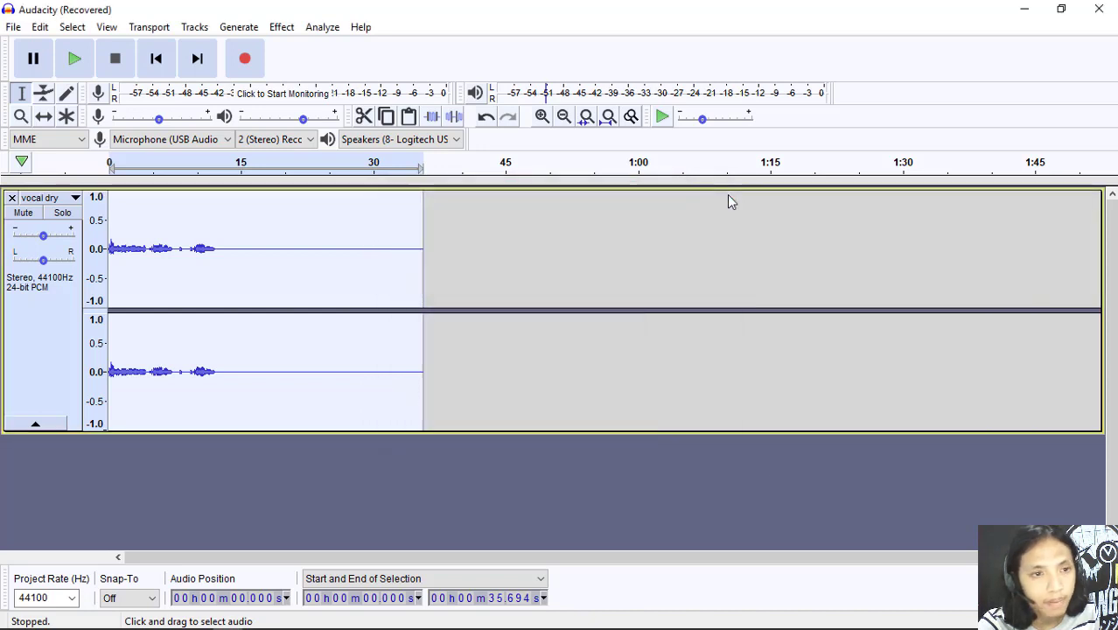
pyautogui.click(77, 67)
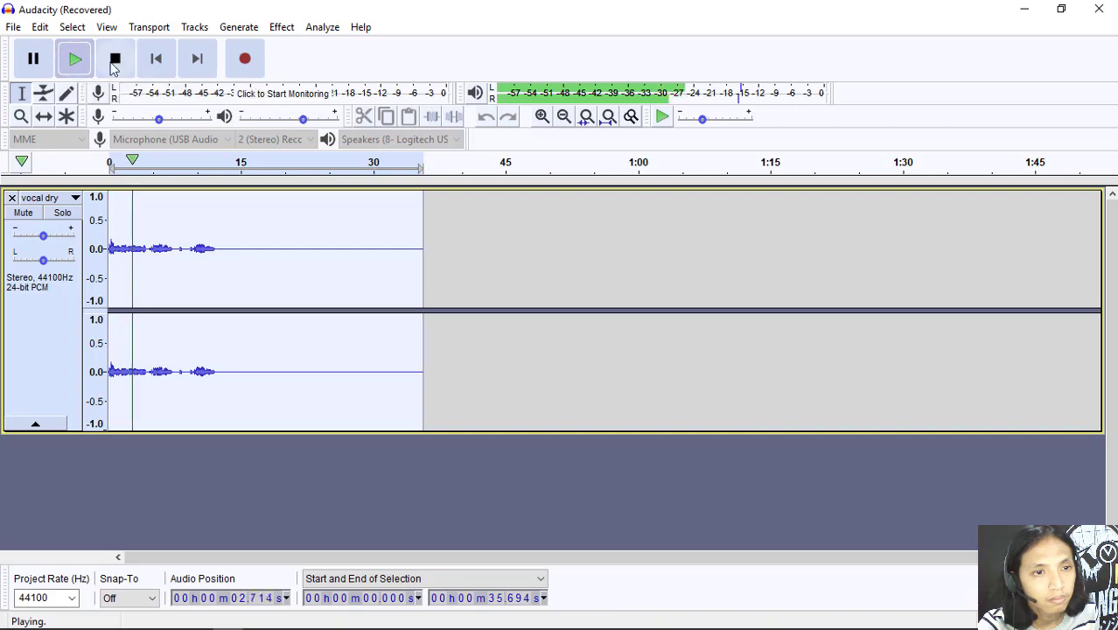
pyautogui.click(113, 65)
# Reopen the SPITFISH de-esser for the selected vocal, turn on listen mode, preview the track and stop playback.
pyautogui.click(282, 27)
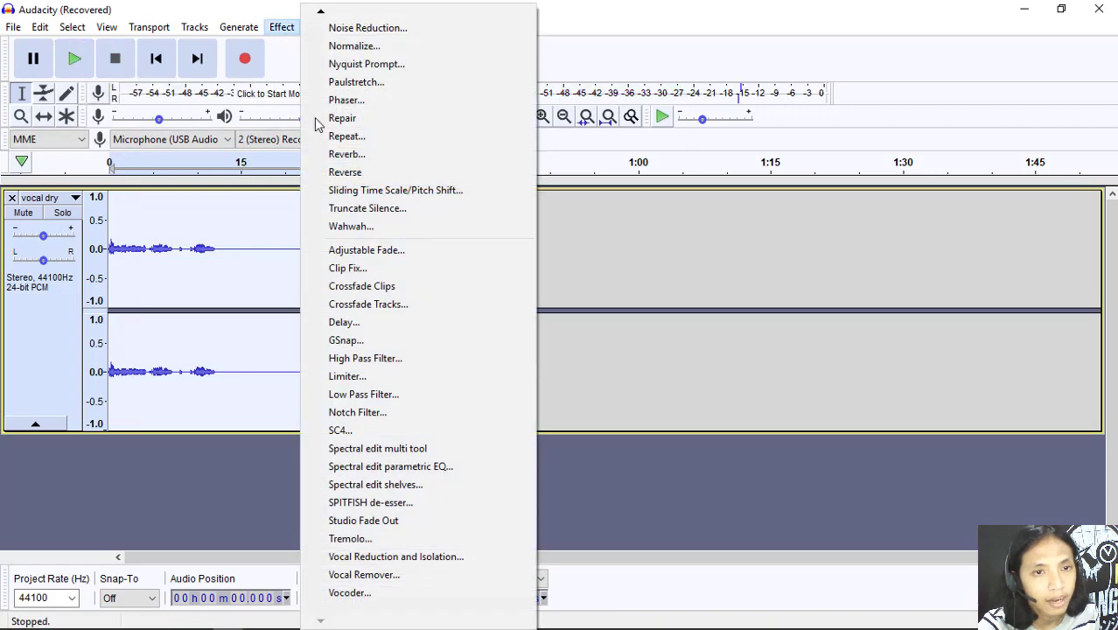
pyautogui.click(398, 503)
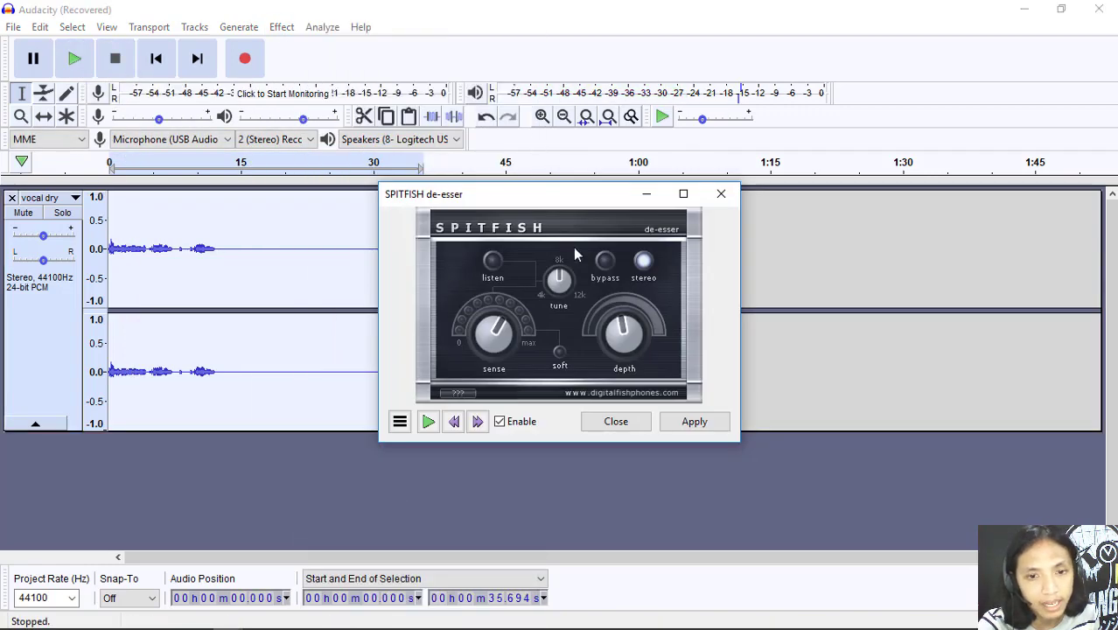
pyautogui.click(489, 265)
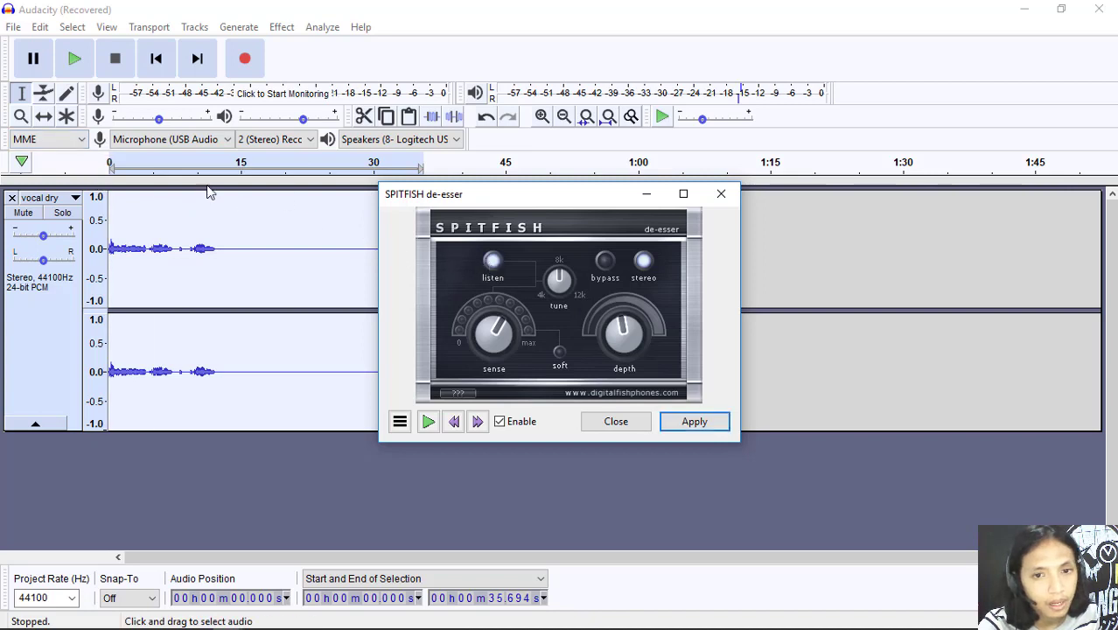
pyautogui.click(74, 59)
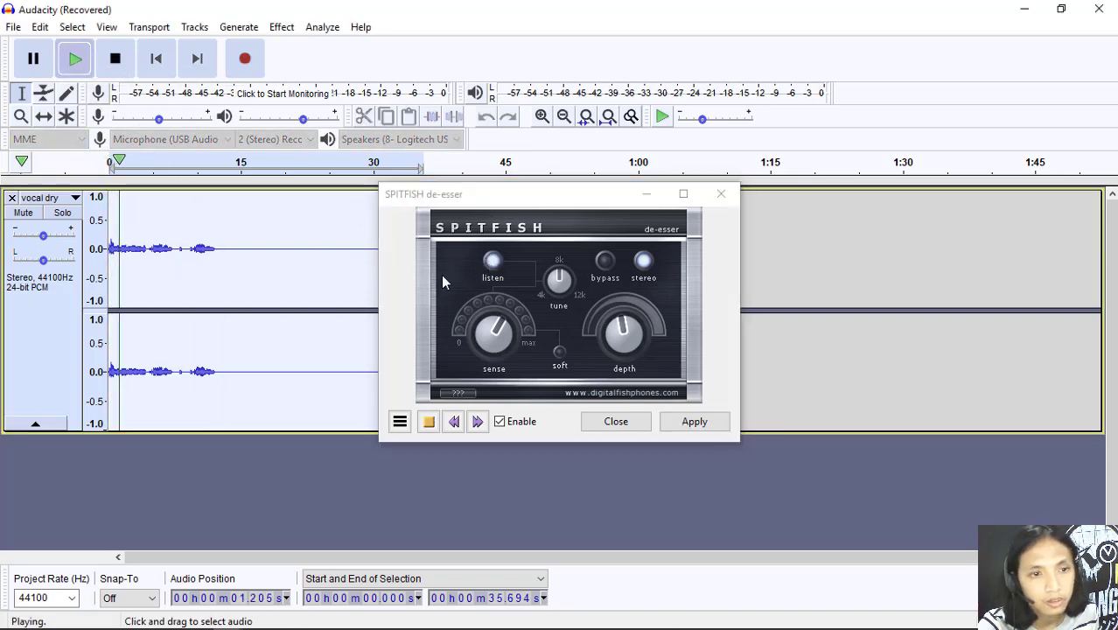
pyautogui.click(122, 70)
# Adjust the de-esser's sense knob to just above its middle position and the depth knob to moderately above its middle.
pyautogui.click(506, 331)
pyautogui.moveTo(506, 331)
pyautogui.mouseDown()
pyautogui.moveTo(488, 300)
pyautogui.moveTo(505, 337)
pyautogui.mouseUp()
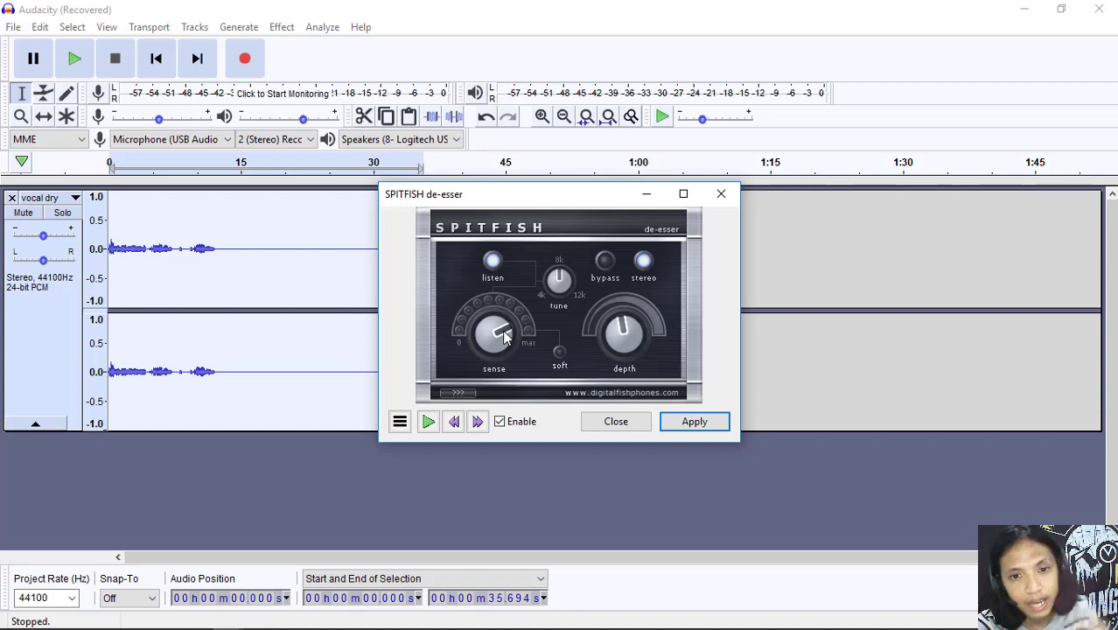
pyautogui.moveTo(505, 338); pyautogui.dragTo(500, 325)
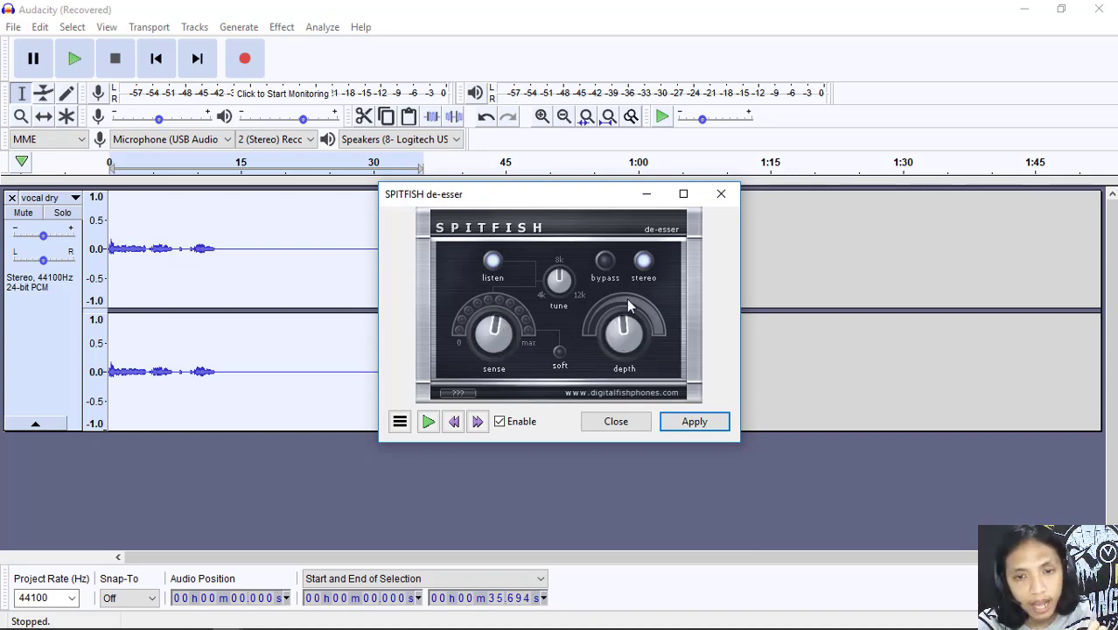
pyautogui.moveTo(628, 306); pyautogui.dragTo(615, 346)
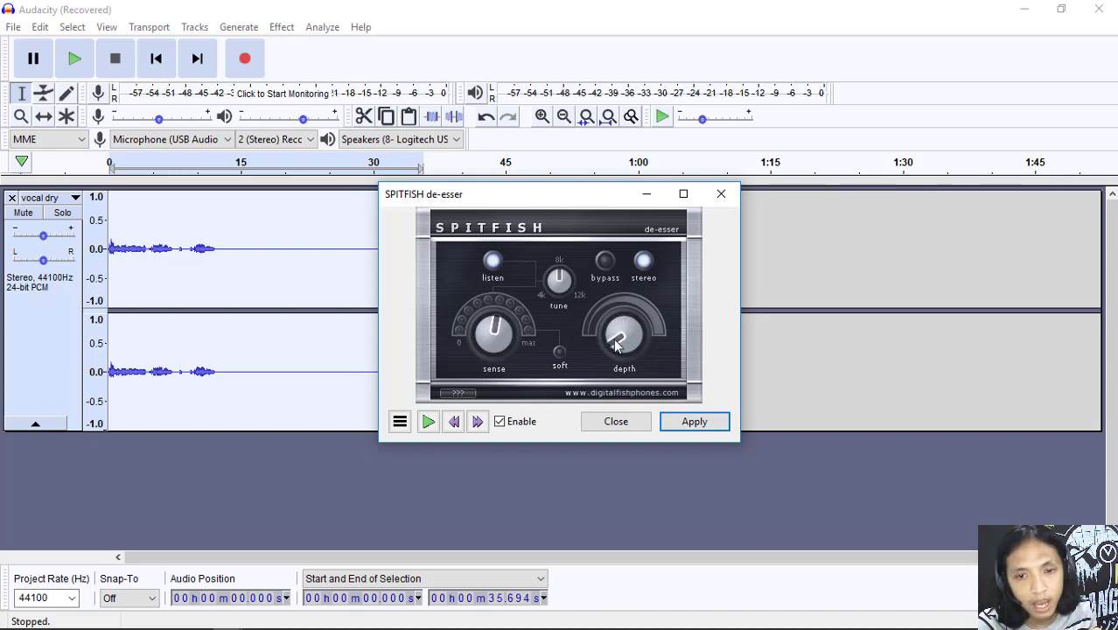
pyautogui.click(643, 259)
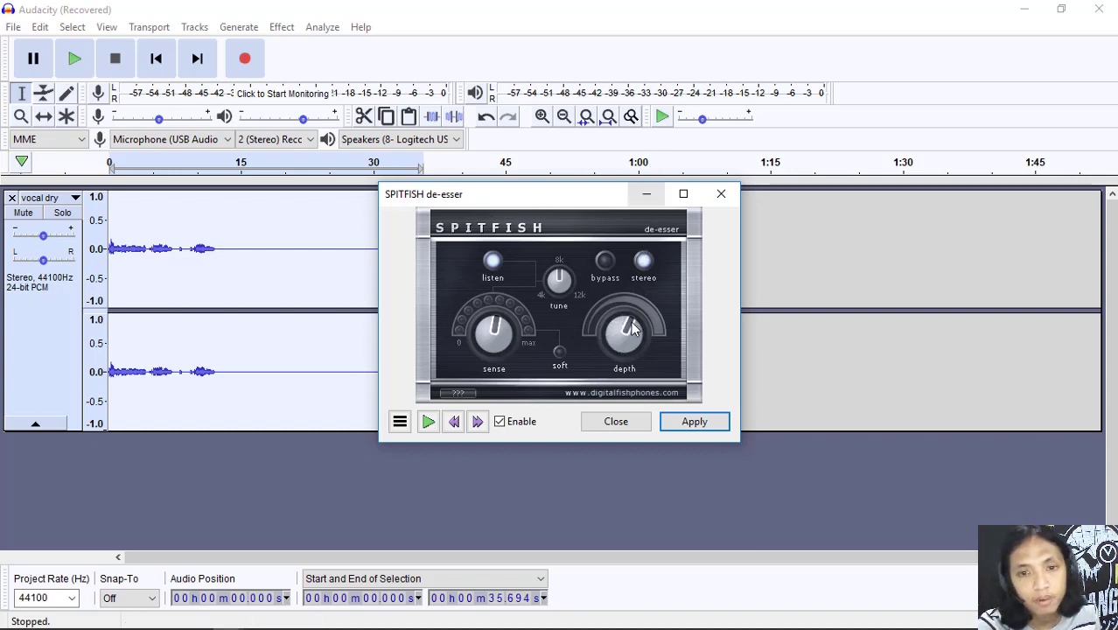